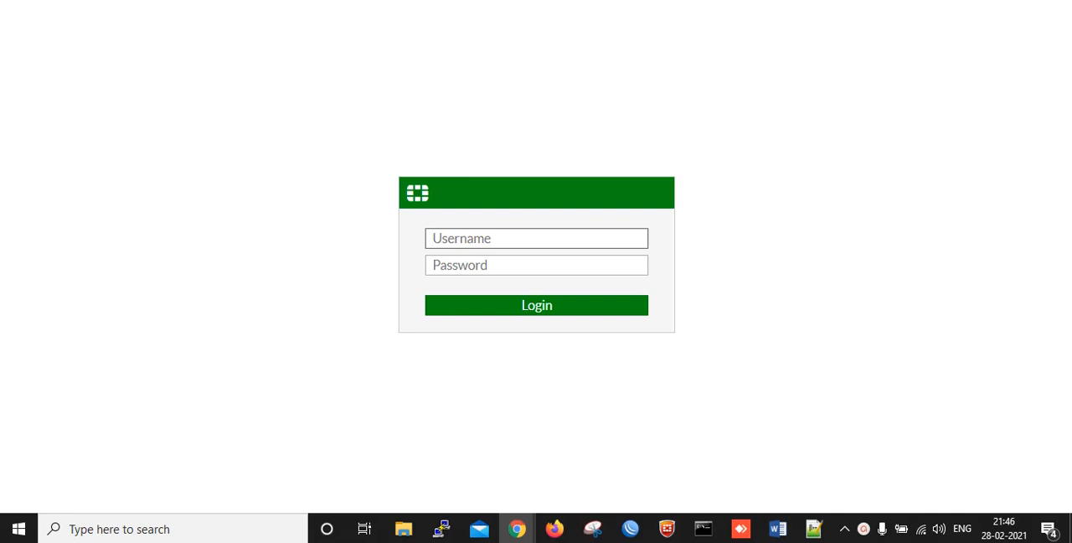
# Log in to the firewall with the username admin and the account password
pyautogui.write('admin')
pyautogui.press('Tab')
pyautogui.write('12345678')
pyautogui.press('Return')
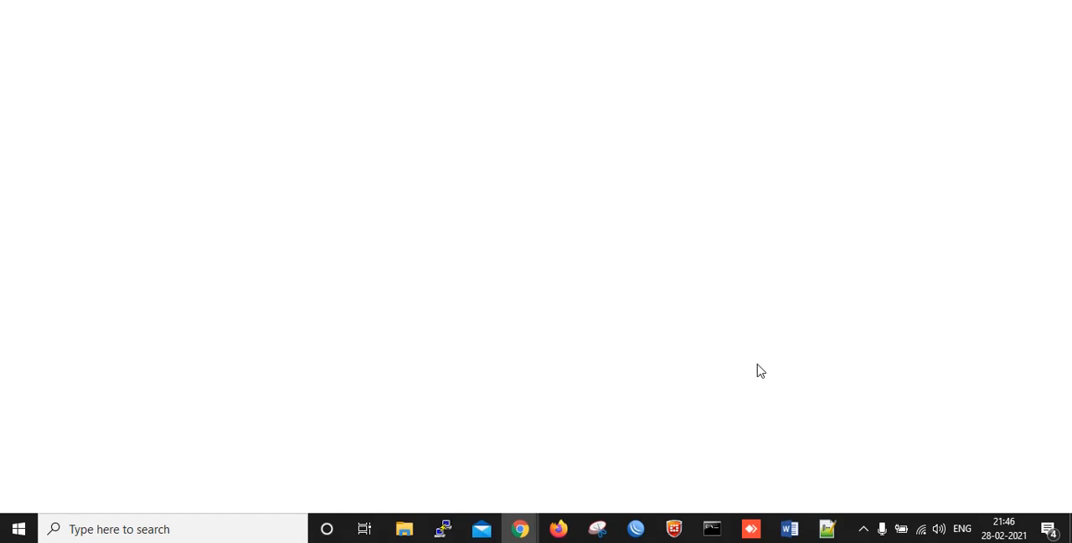
pyautogui.click(868, 531)
pyautogui.click(832, 498)
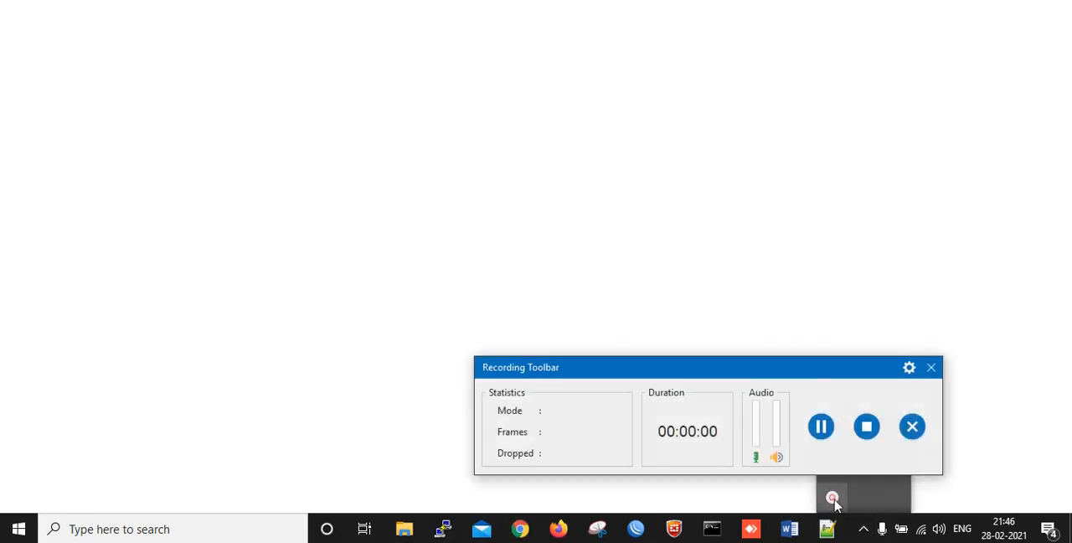
pyautogui.click(821, 427)
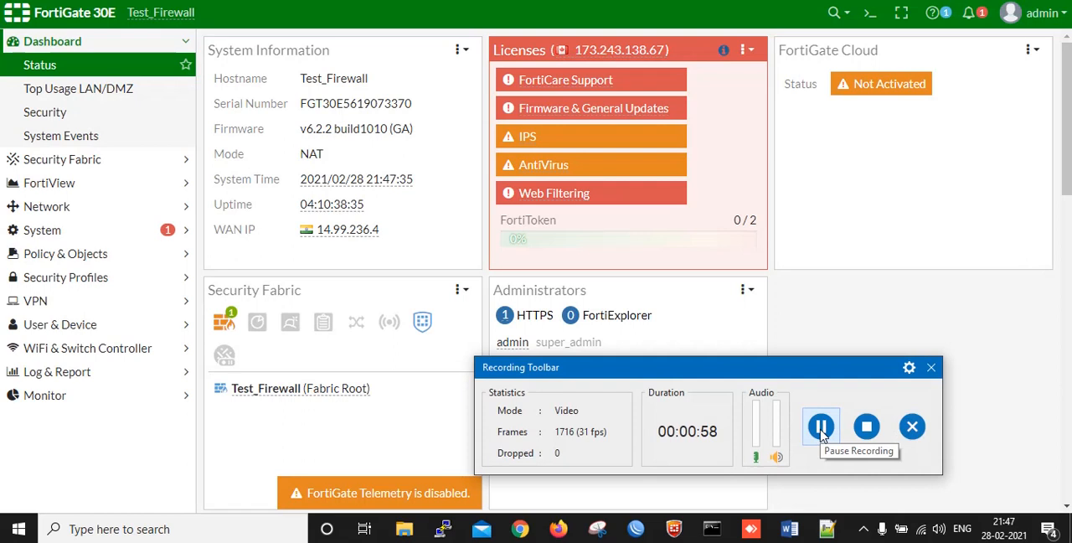
pyautogui.click(778, 357)
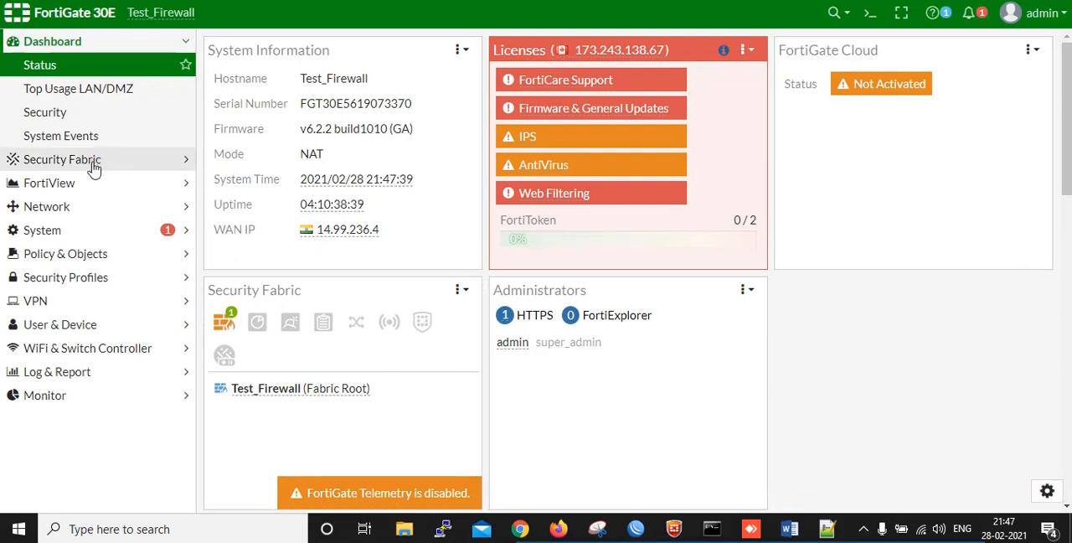
# Start a new IPv4 virtual IP in the firewall's policy objects and name it RDP_Video
pyautogui.click(89, 258)
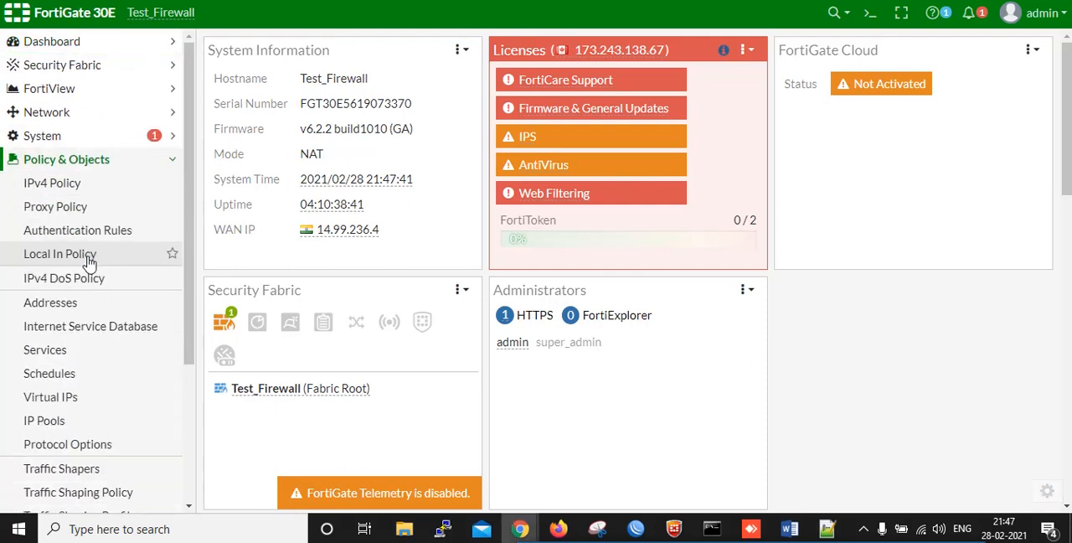
pyautogui.click(78, 403)
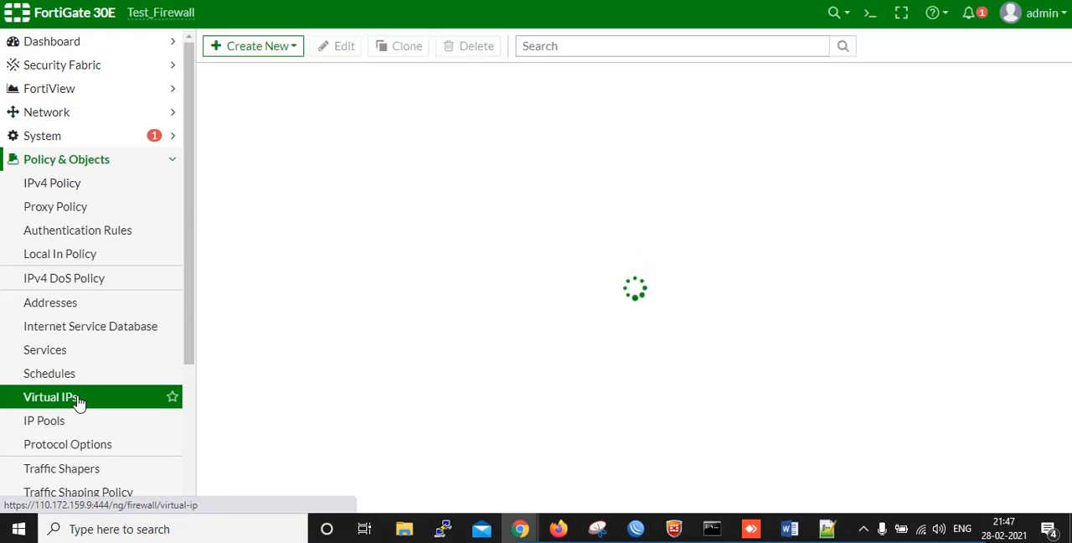
pyautogui.click(236, 47)
pyautogui.click(233, 67)
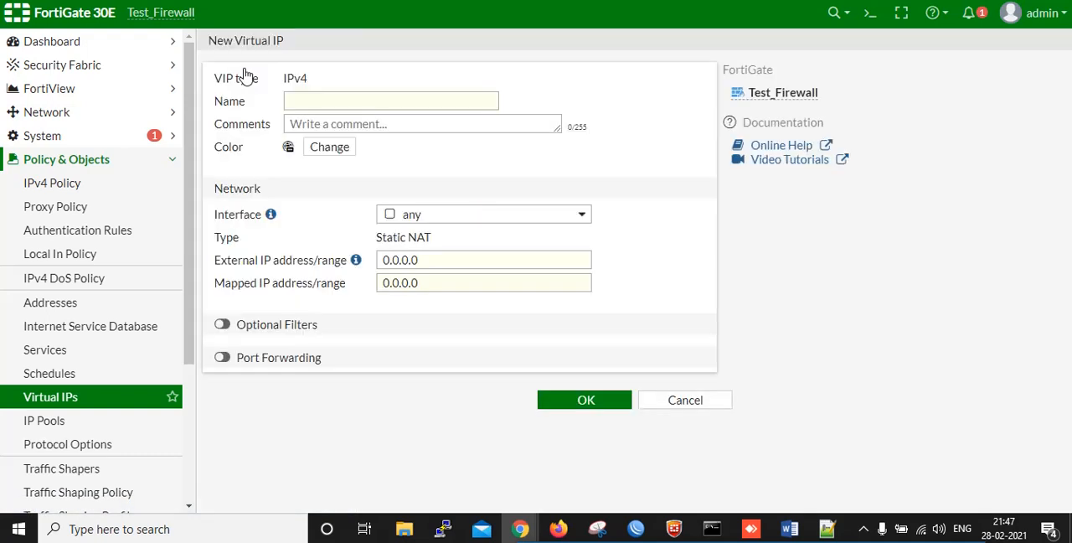
pyautogui.click(303, 100)
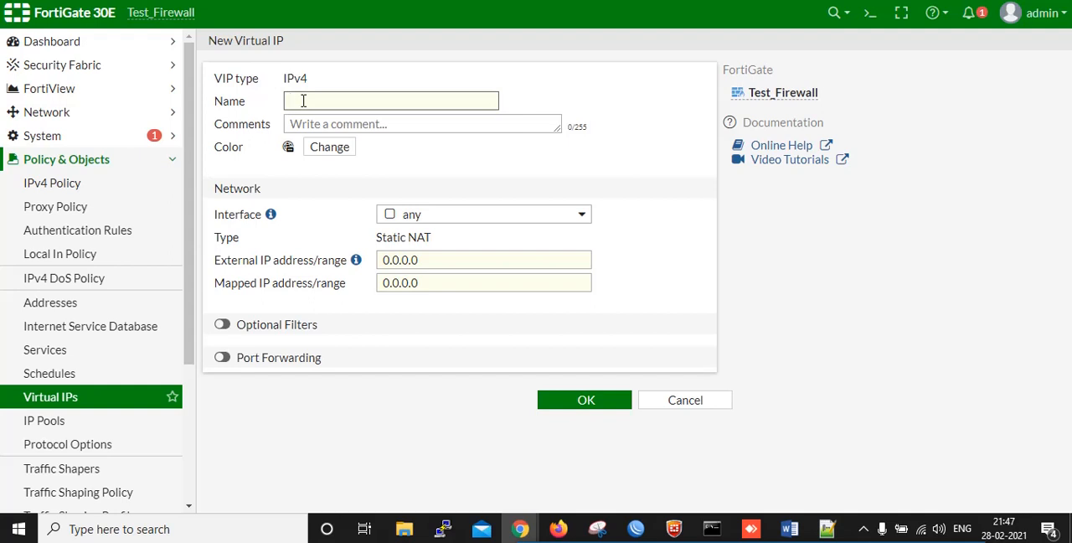
pyautogui.write('RDP_Video')
pyautogui.press('Tab')
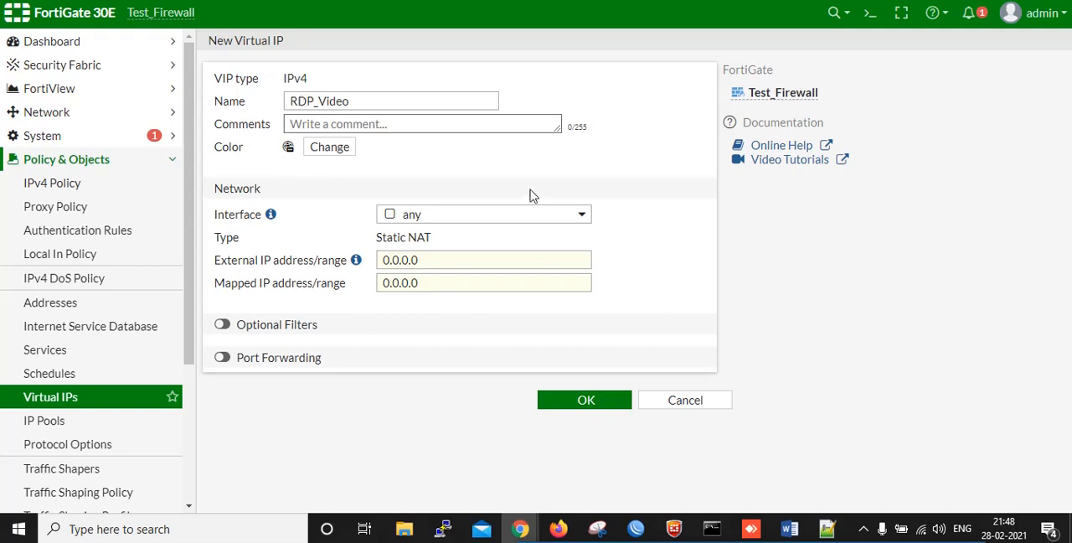
# Set the virtual IP's interface to wan1_World_phone (lan4)
pyautogui.click(526, 222)
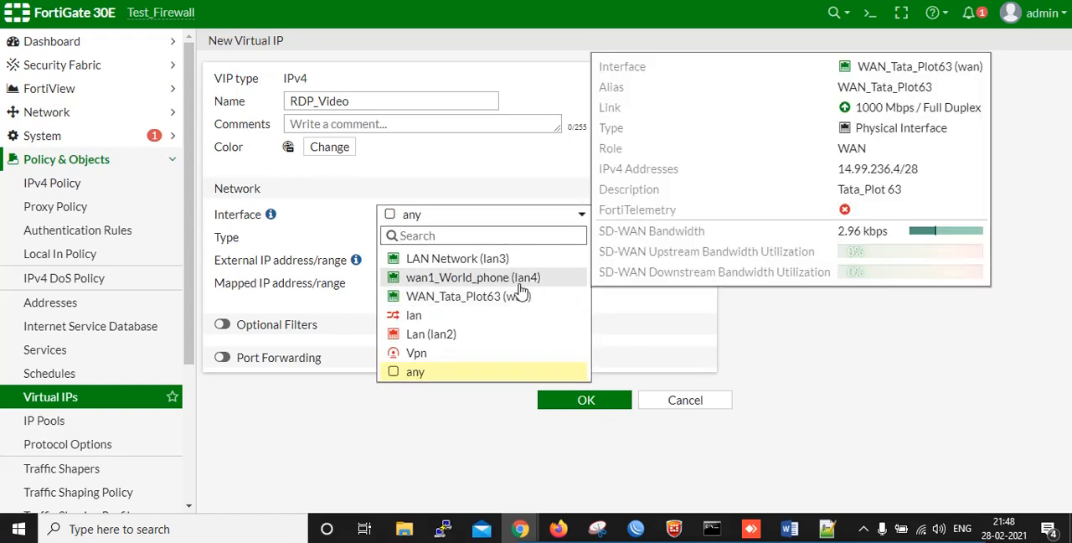
pyautogui.moveTo(520, 283)
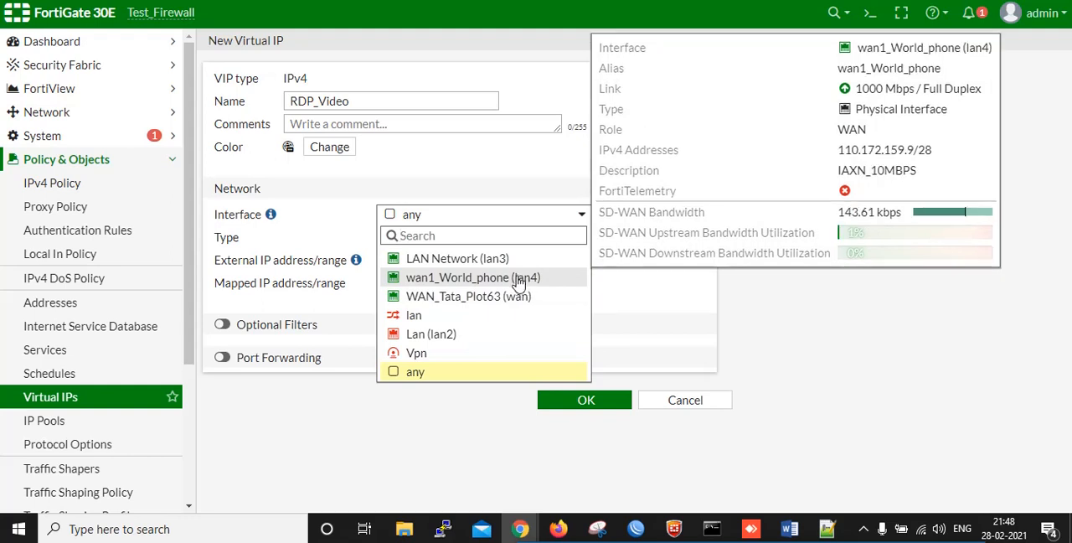
pyautogui.click(493, 285)
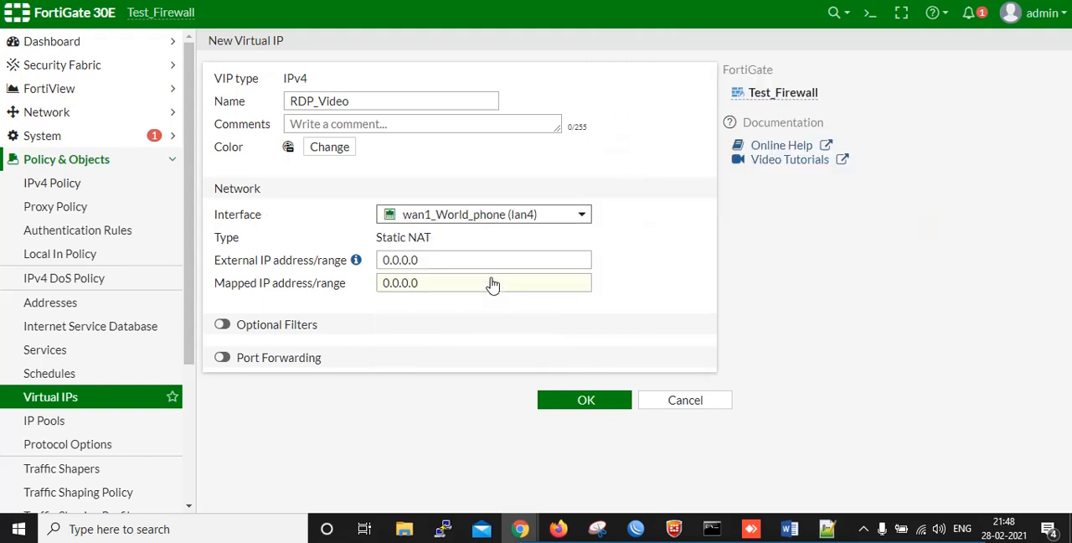
# Set the virtual IP's external address to 110.172.159.68 and its mapped address to 10.1.16.15
pyautogui.click(444, 260)
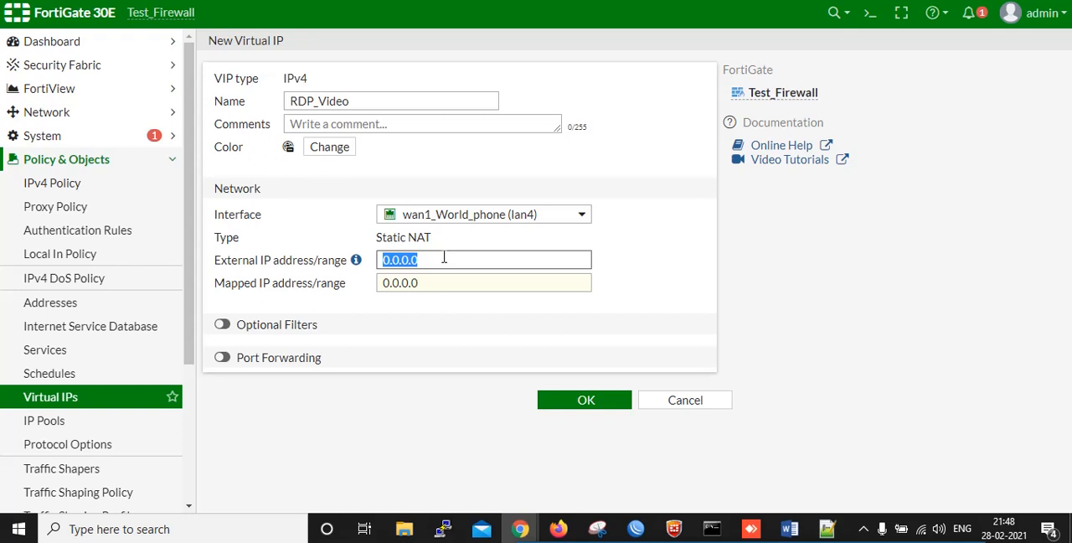
pyautogui.write('110')
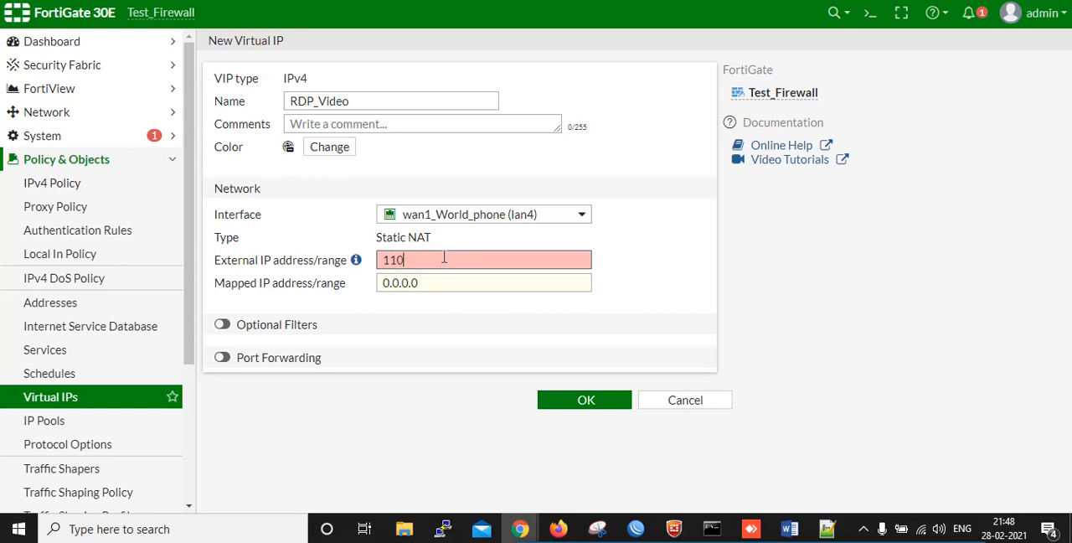
pyautogui.write('.172.159.68')
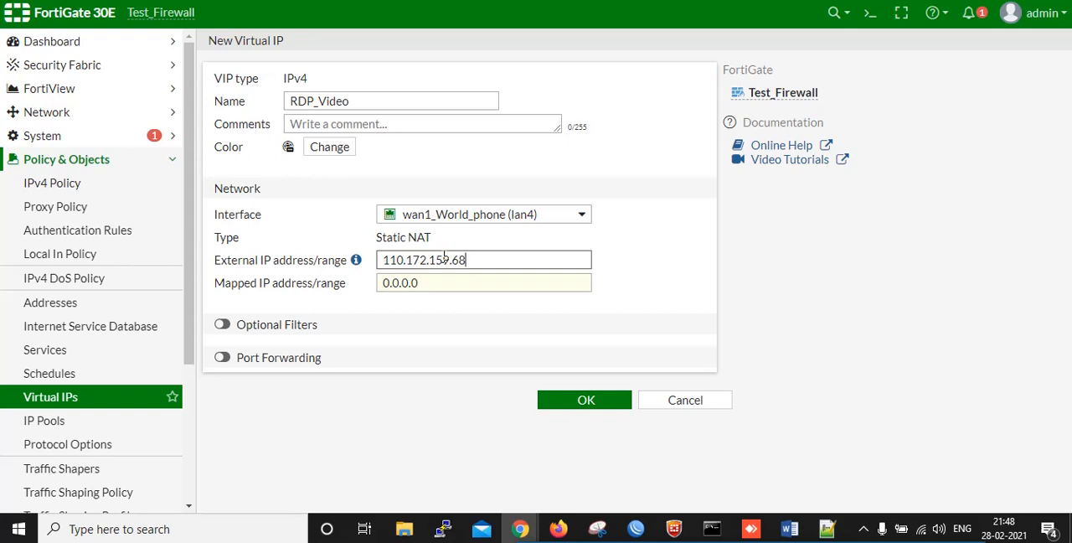
pyautogui.press('Tab')
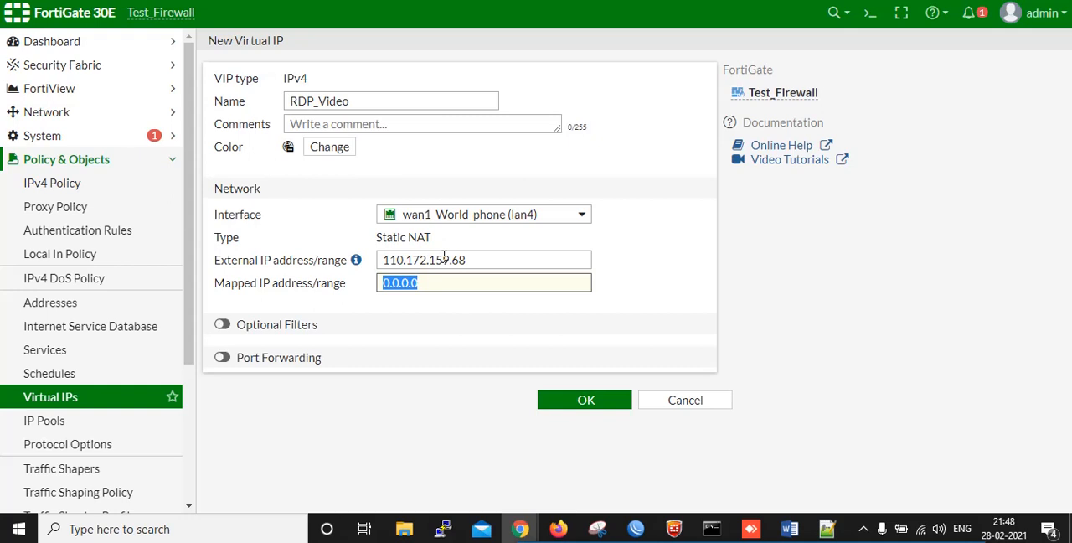
pyautogui.write('10.')
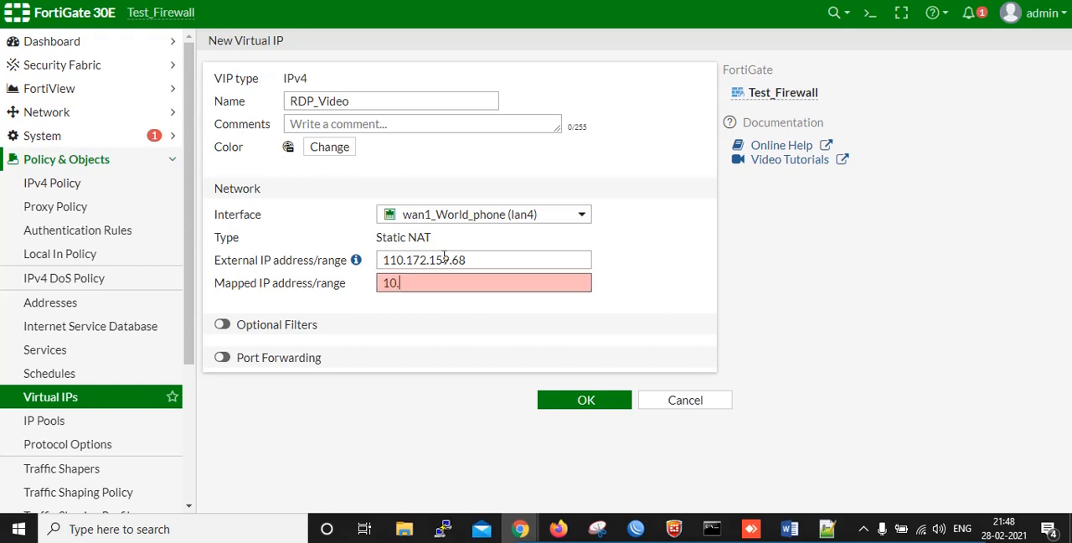
pyautogui.write('1.16.15')
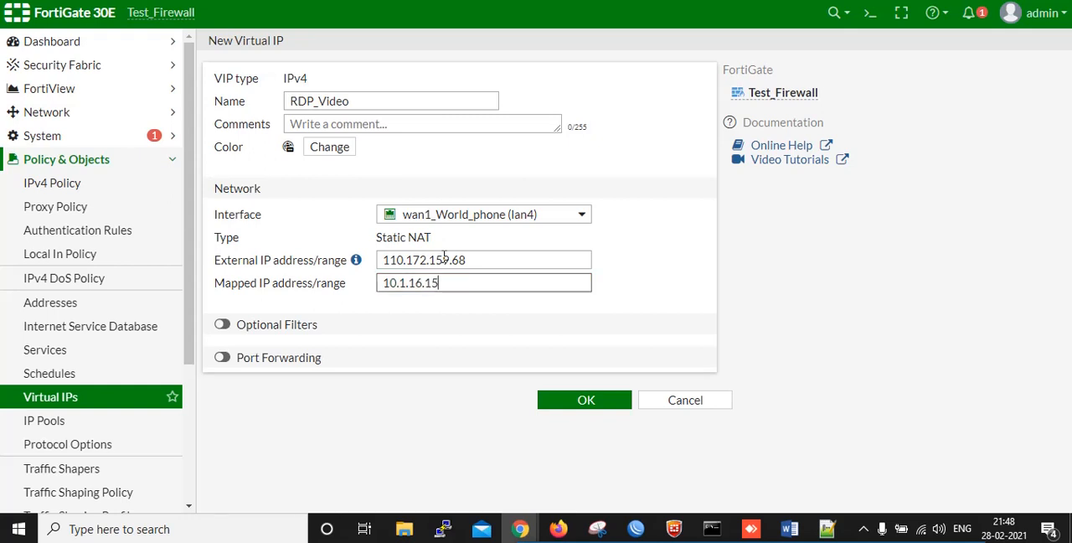
# Enable the optional filters and restrict the source address to 125.16.78.90/29
pyautogui.click(222, 325)
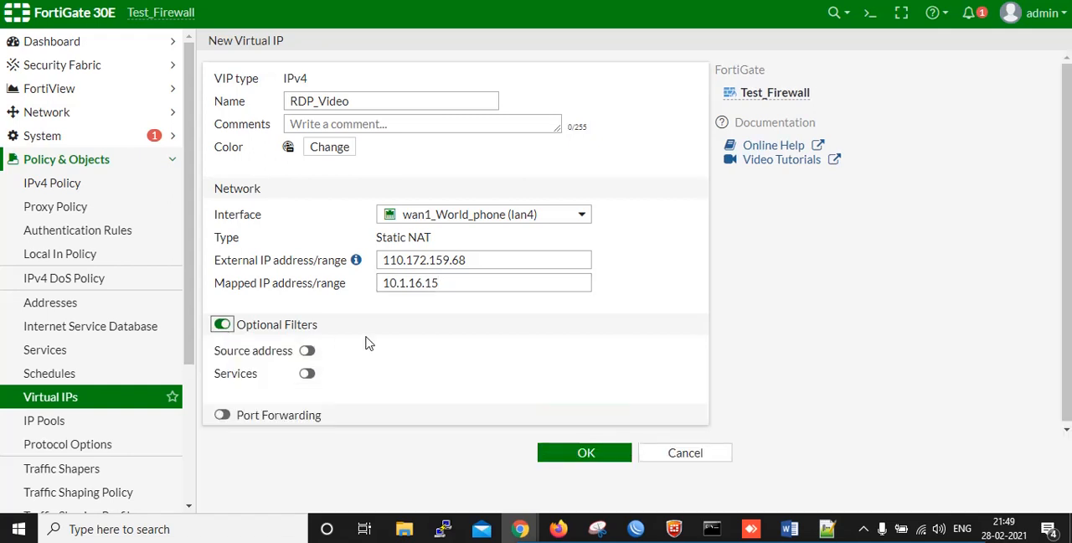
pyautogui.click(308, 351)
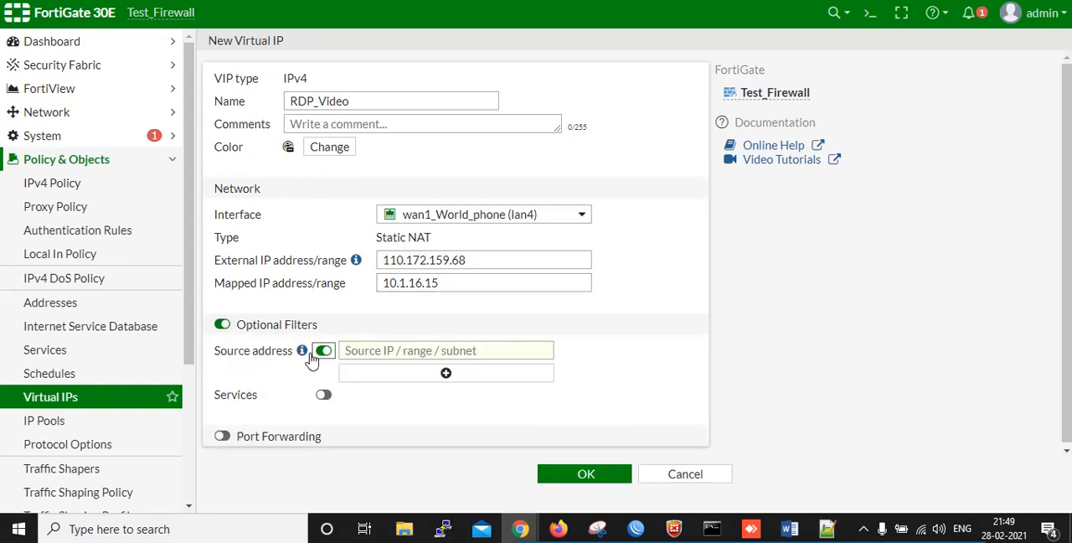
pyautogui.click(381, 351)
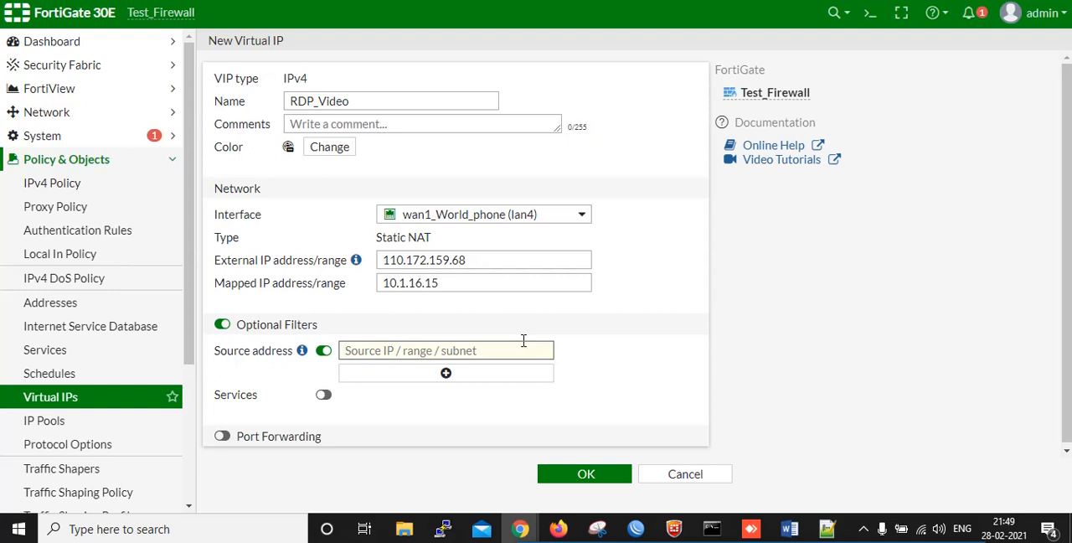
pyautogui.write('1')
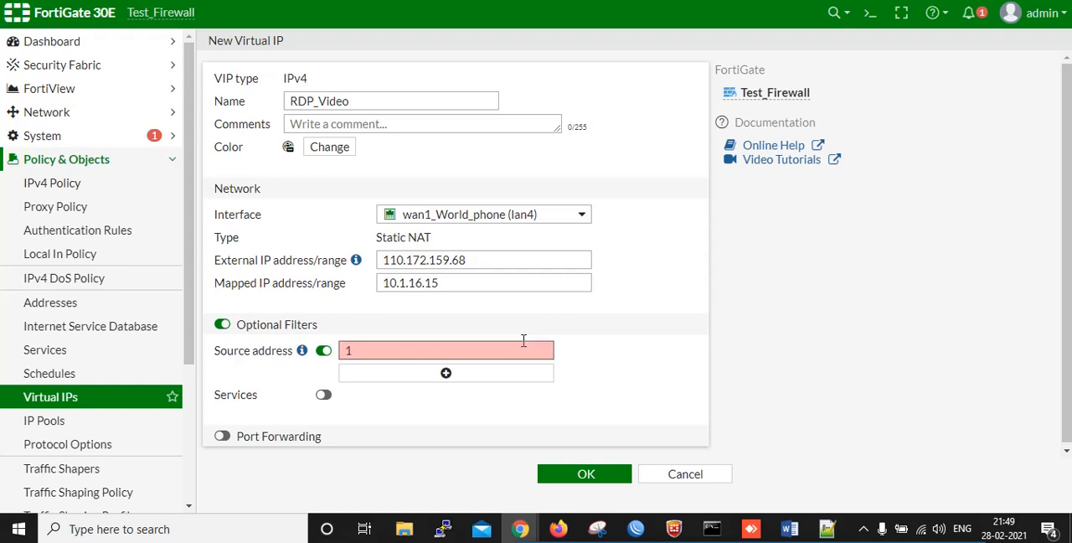
pyautogui.write('25.16.78.90')
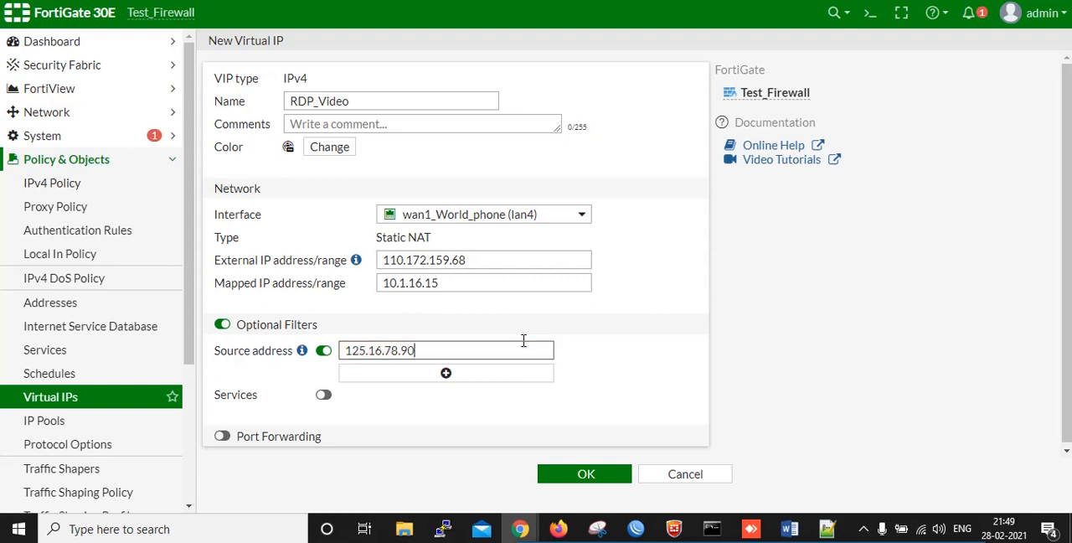
pyautogui.write('/29')
# Enable the services filter and add the Test 3389 service to the virtual IP
pyautogui.click(324, 396)
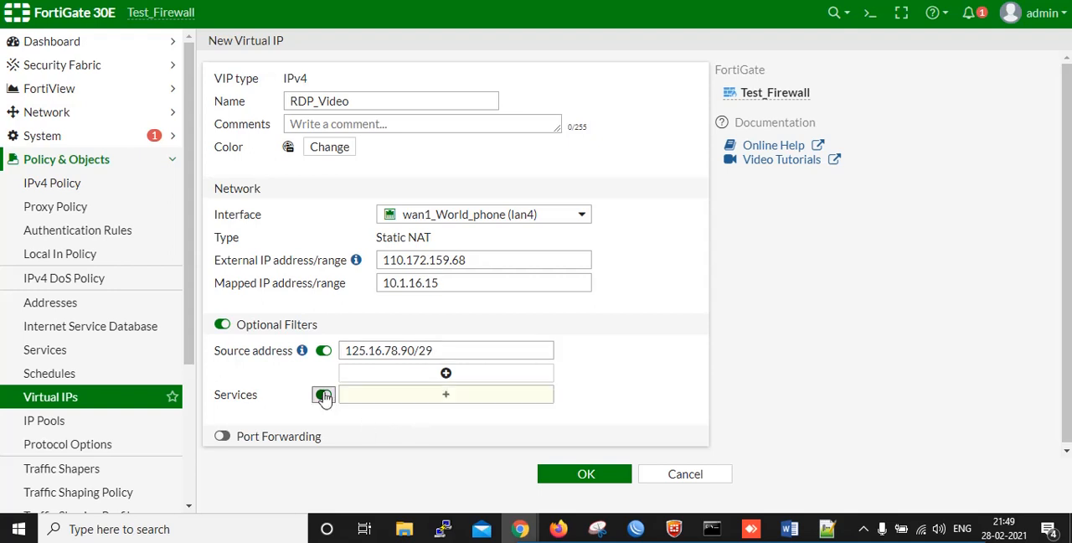
pyautogui.click(447, 399)
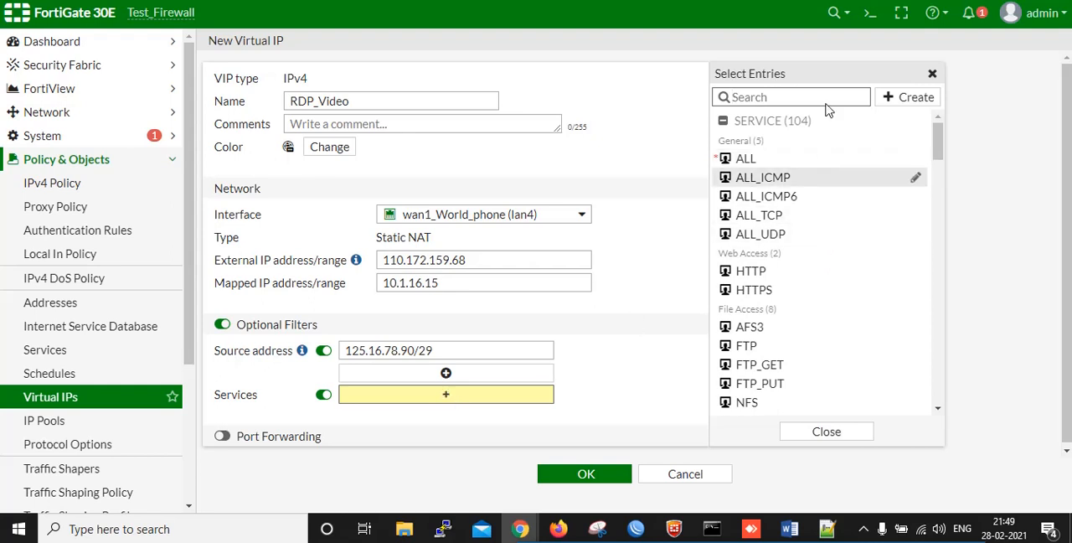
pyautogui.write('test')
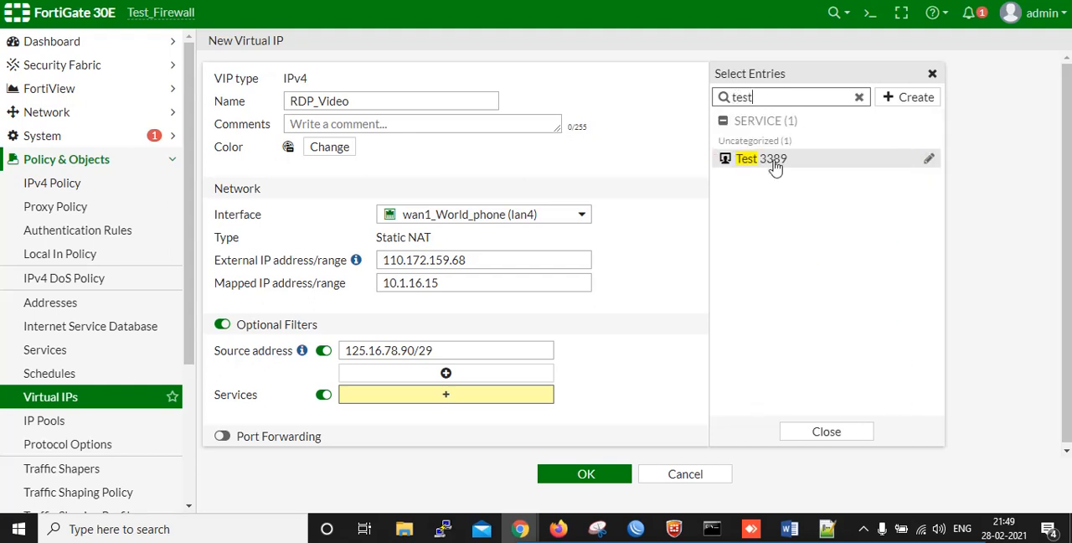
pyautogui.click(776, 168)
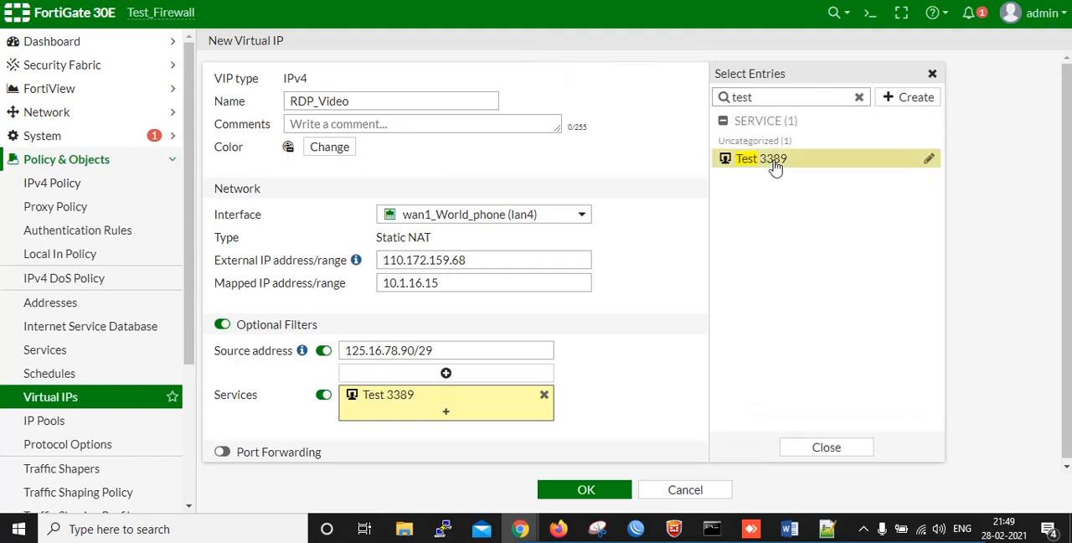
pyautogui.click(224, 451)
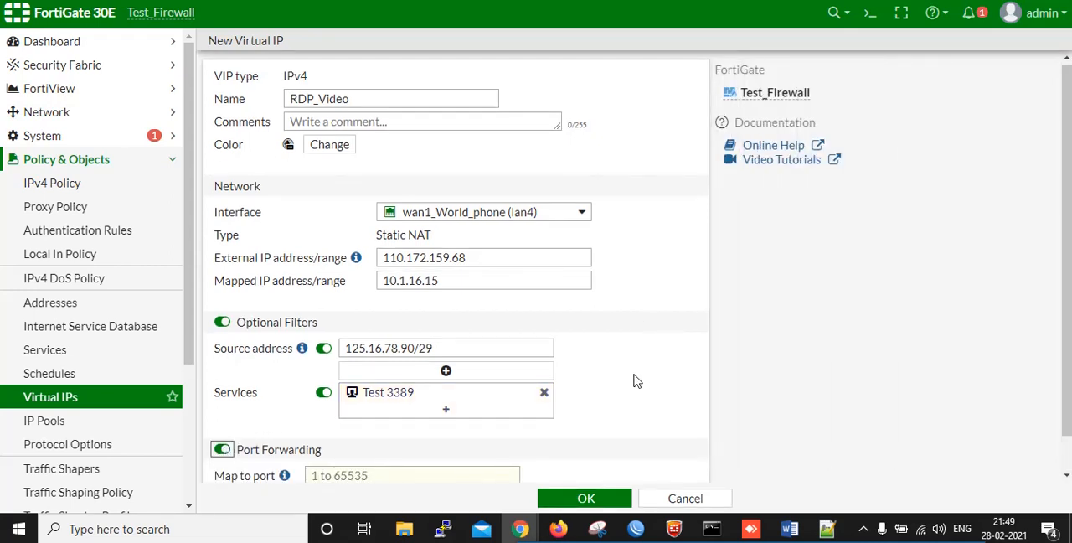
pyautogui.scroll(-1, 636, 381)
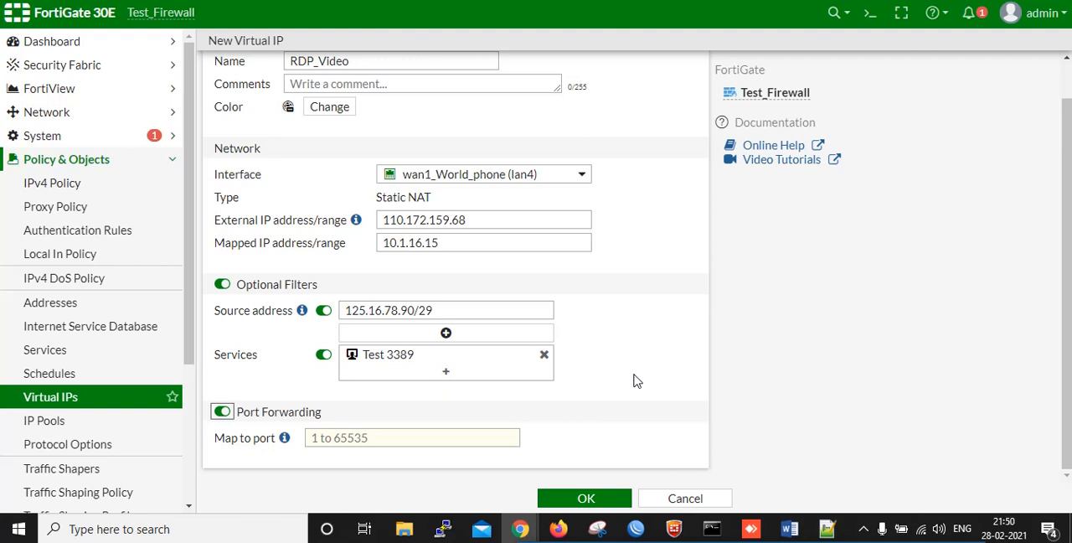
pyautogui.click(222, 411)
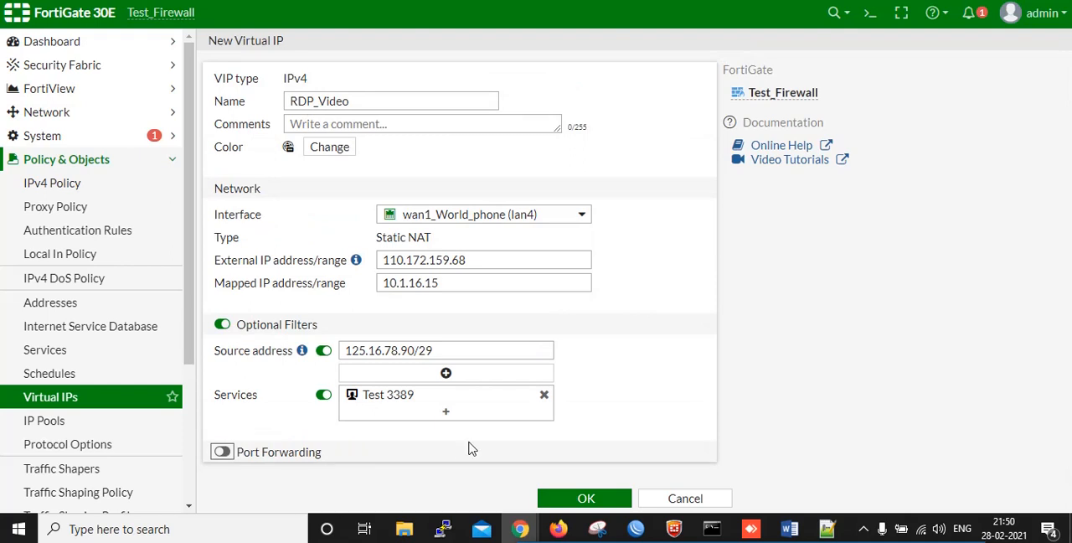
# Save the virtual IP and start a new IPv4 policy named RDP_Video
pyautogui.click(578, 500)
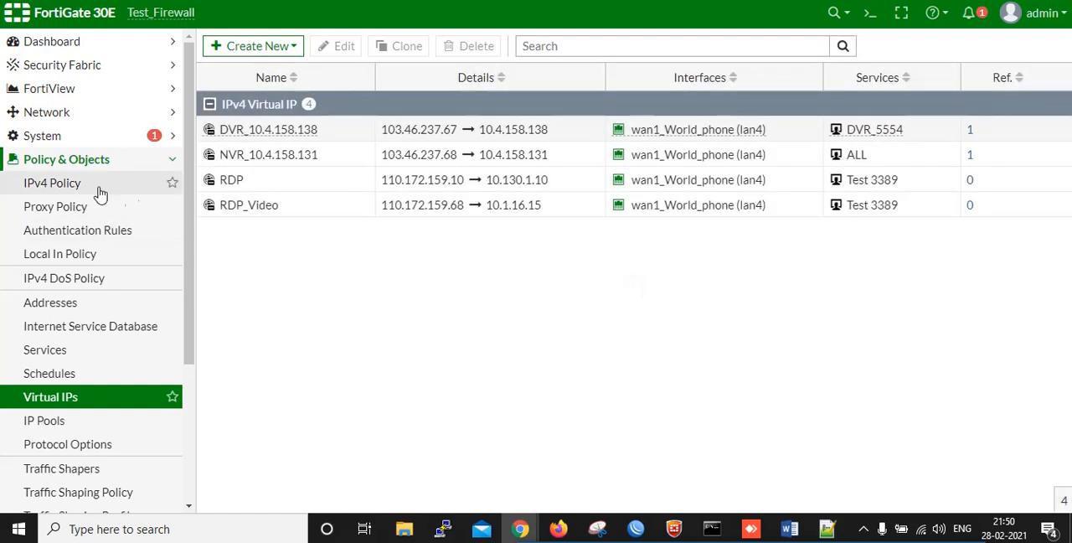
pyautogui.click(85, 185)
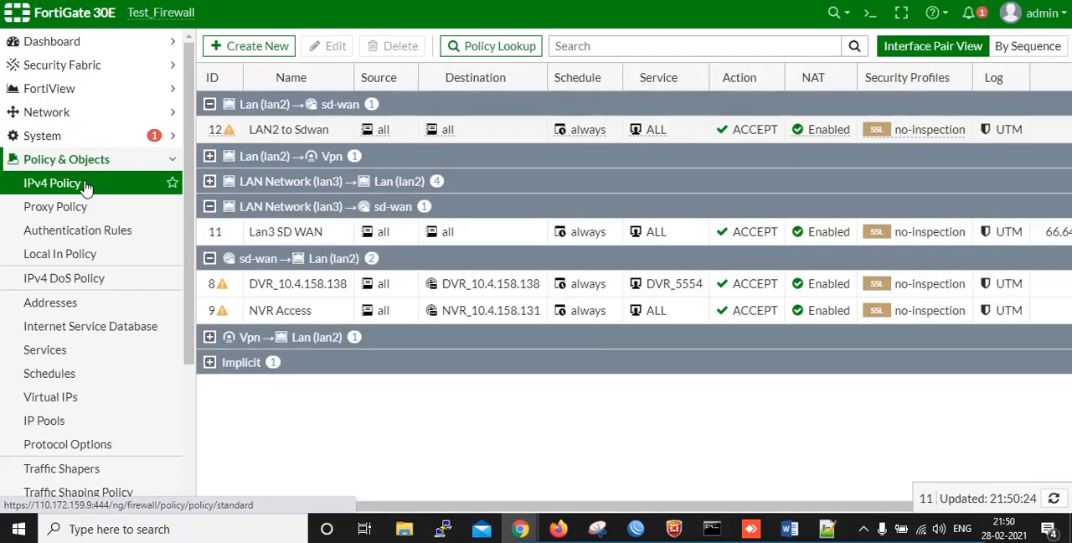
pyautogui.click(250, 53)
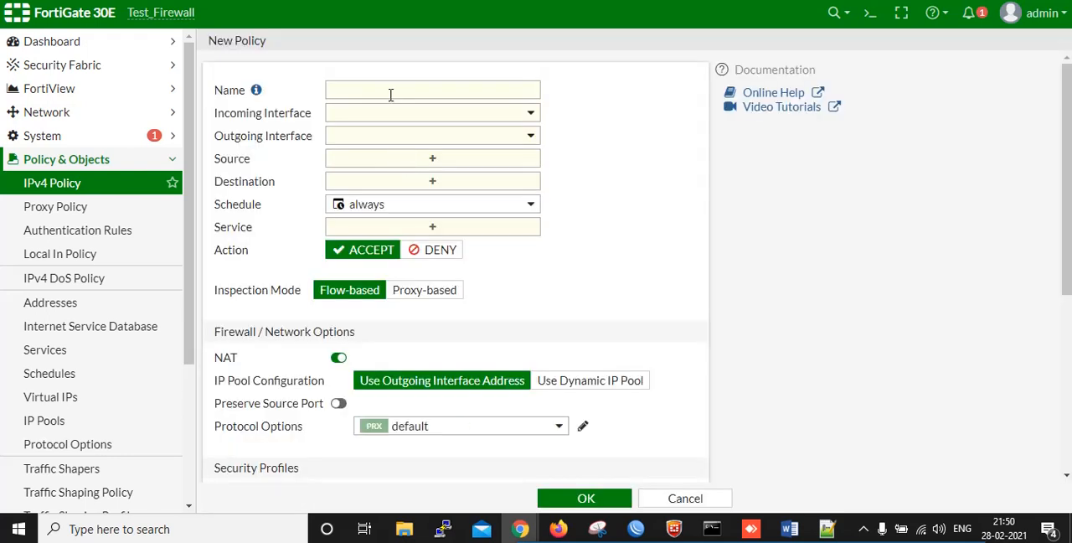
pyautogui.click(388, 91)
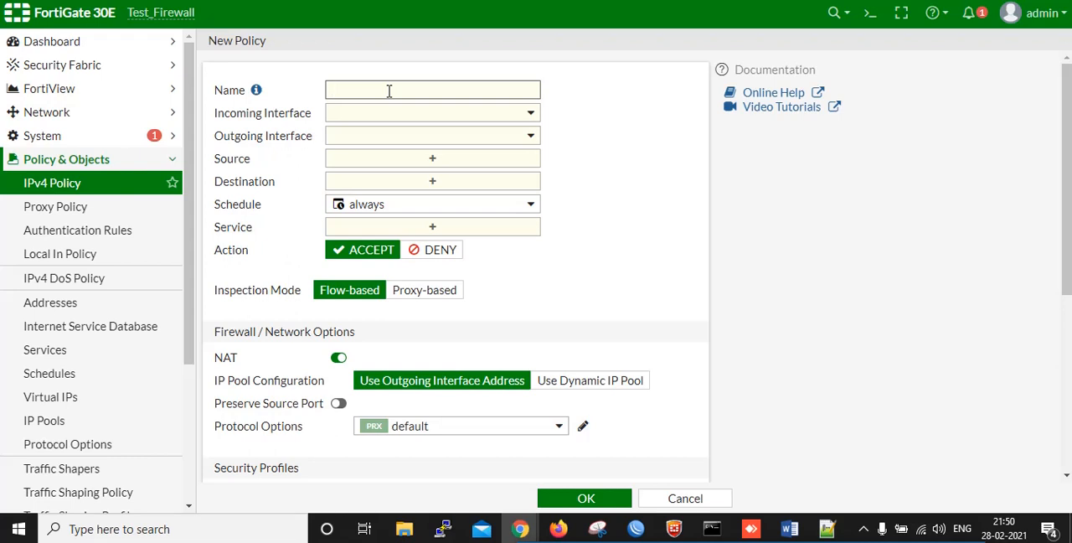
pyautogui.write('RDP_Video')
pyautogui.press('Tab')
# Set the policy's incoming interface to wan1_World_phone (lan4) and its outgoing interface to LAN Network (lan3)
pyautogui.click(467, 116)
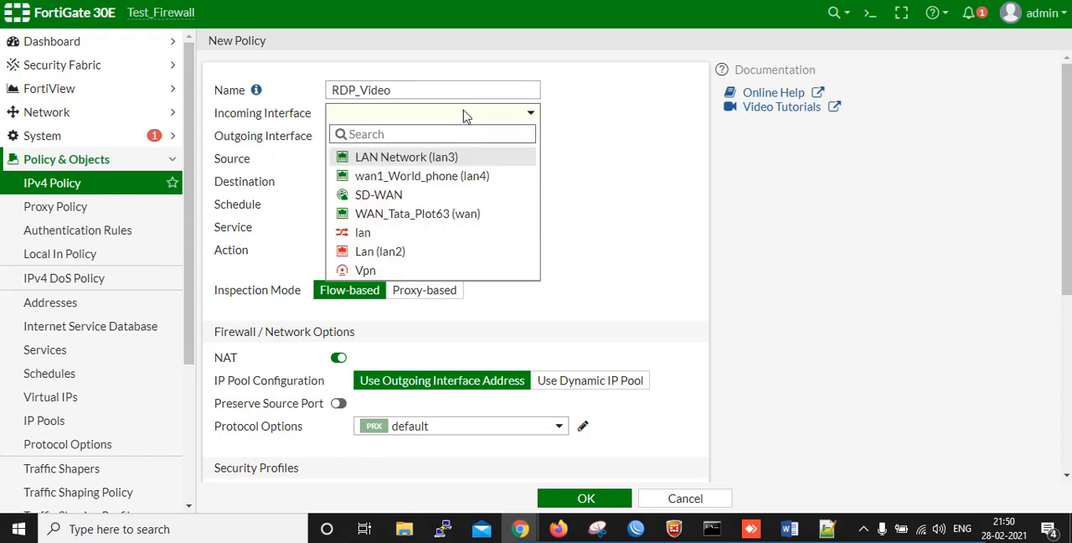
pyautogui.click(466, 177)
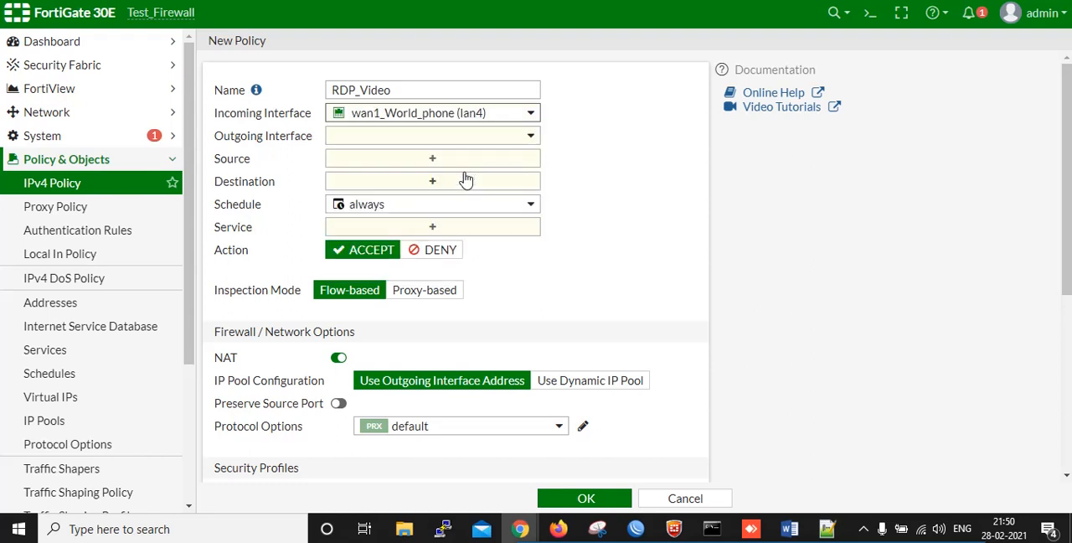
pyautogui.click(418, 139)
pyautogui.click(419, 182)
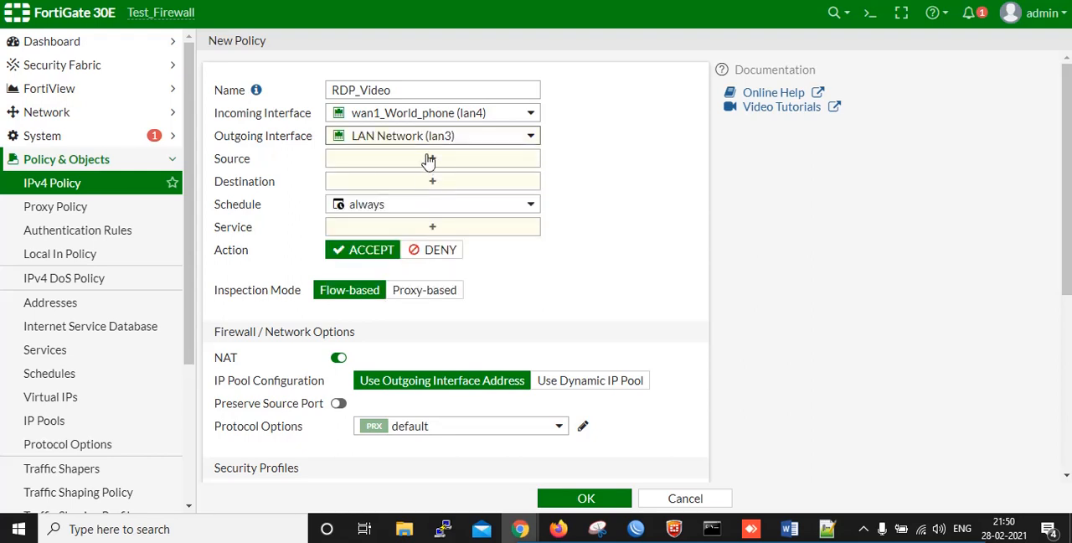
# Set the policy's source to all and its destination to the RDP_Video virtual IP
pyautogui.click(429, 160)
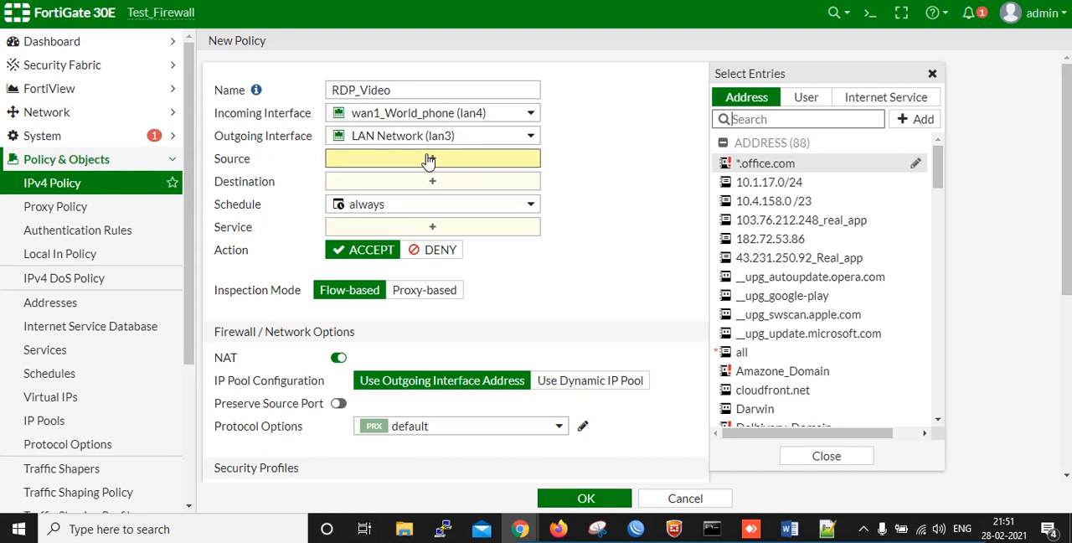
pyautogui.click(746, 356)
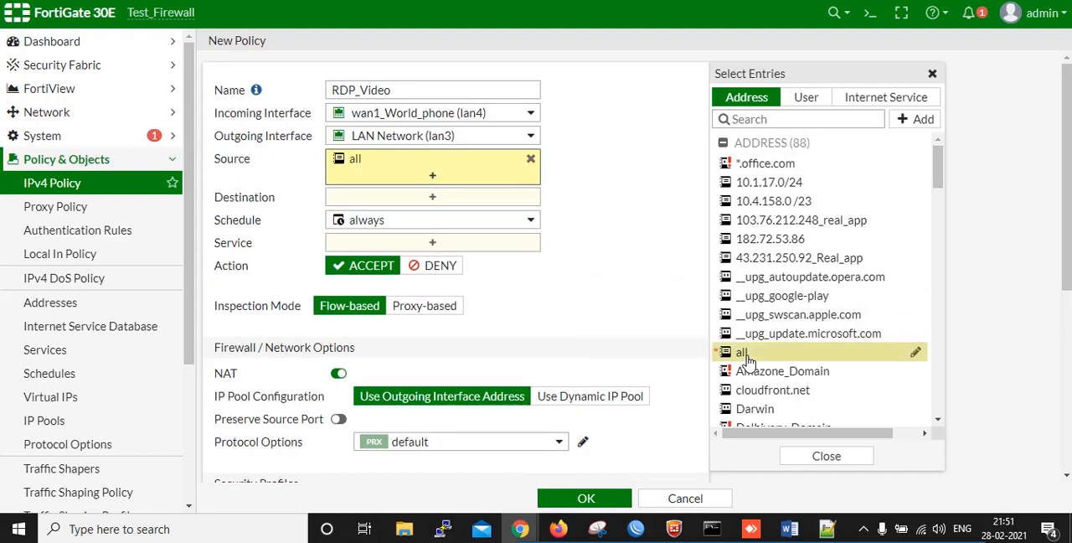
pyautogui.click(647, 256)
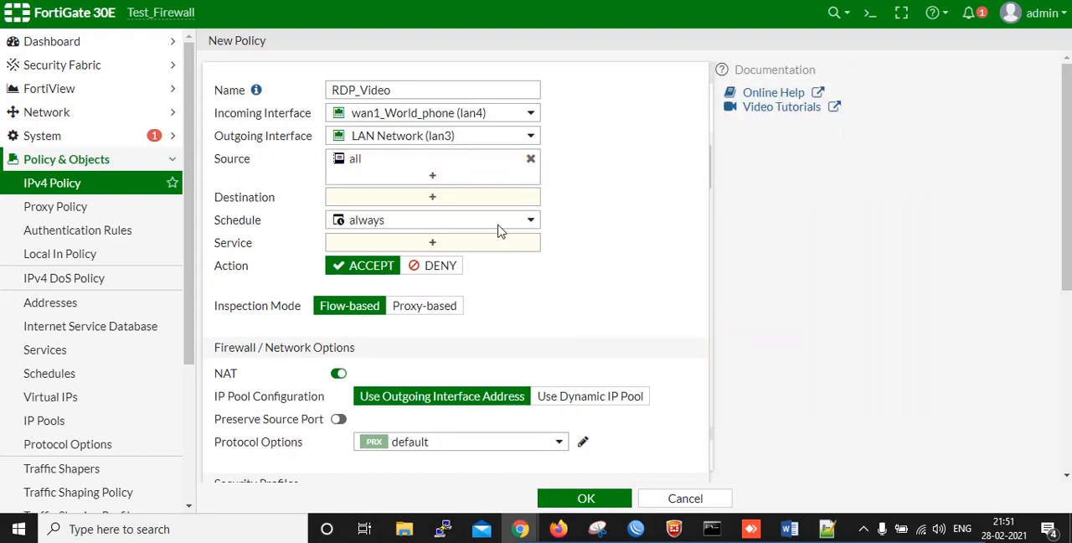
pyautogui.click(433, 198)
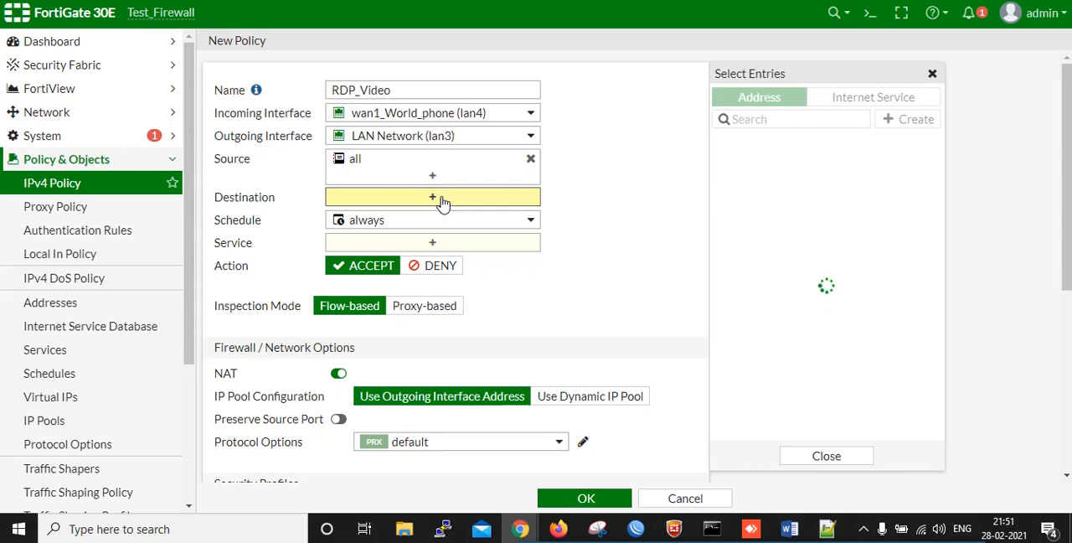
pyautogui.scroll(-10, 890, 327)
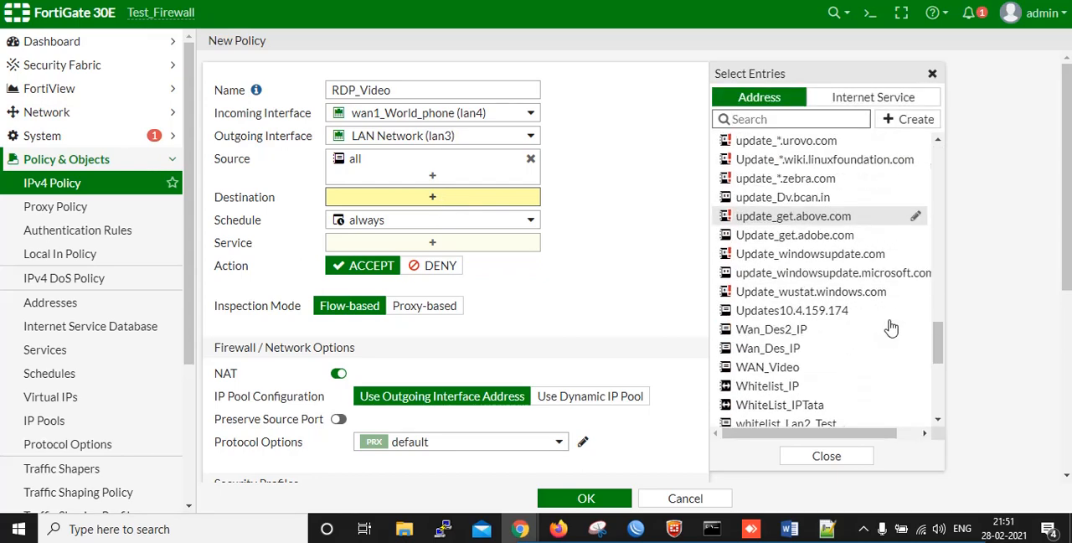
pyautogui.click(750, 417)
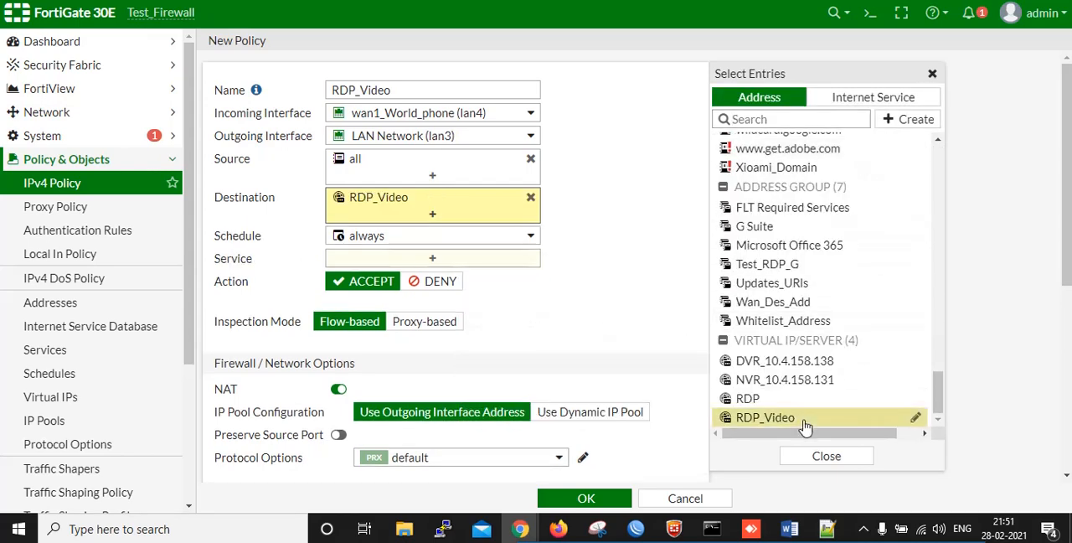
pyautogui.click(657, 306)
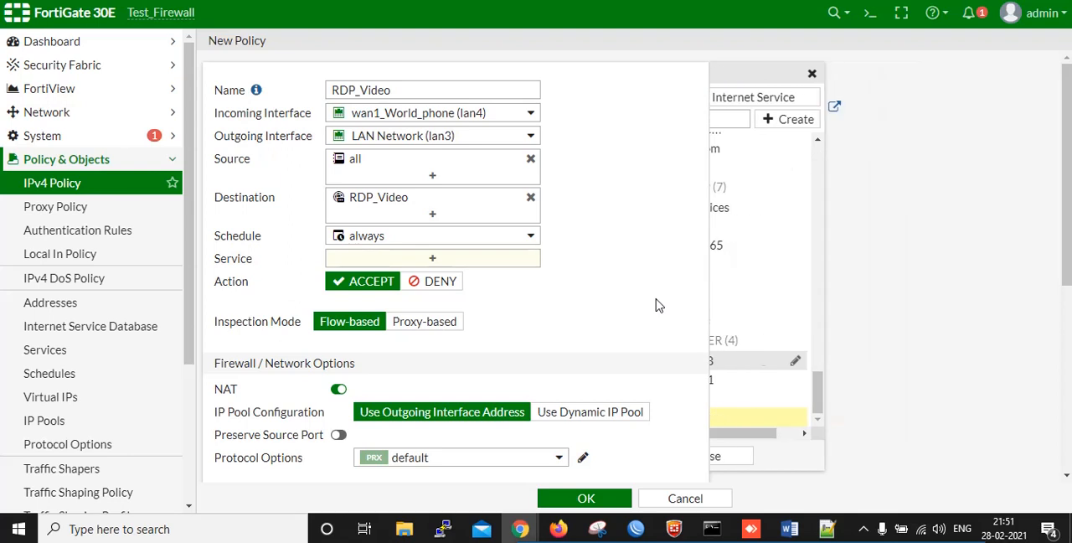
# Add the Test 3389 service to the policy and save the policy
pyautogui.click(434, 263)
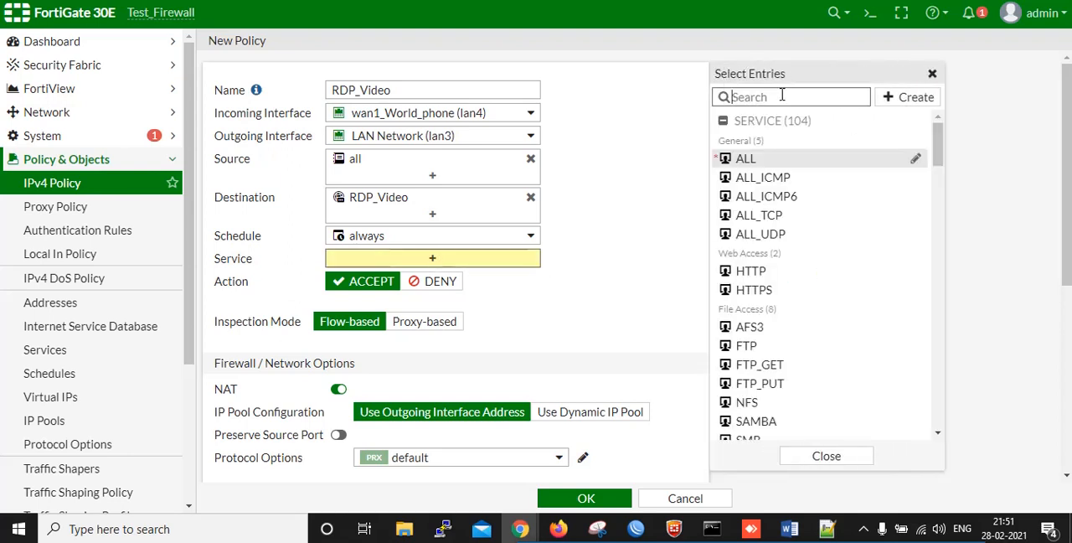
pyautogui.write('tes')
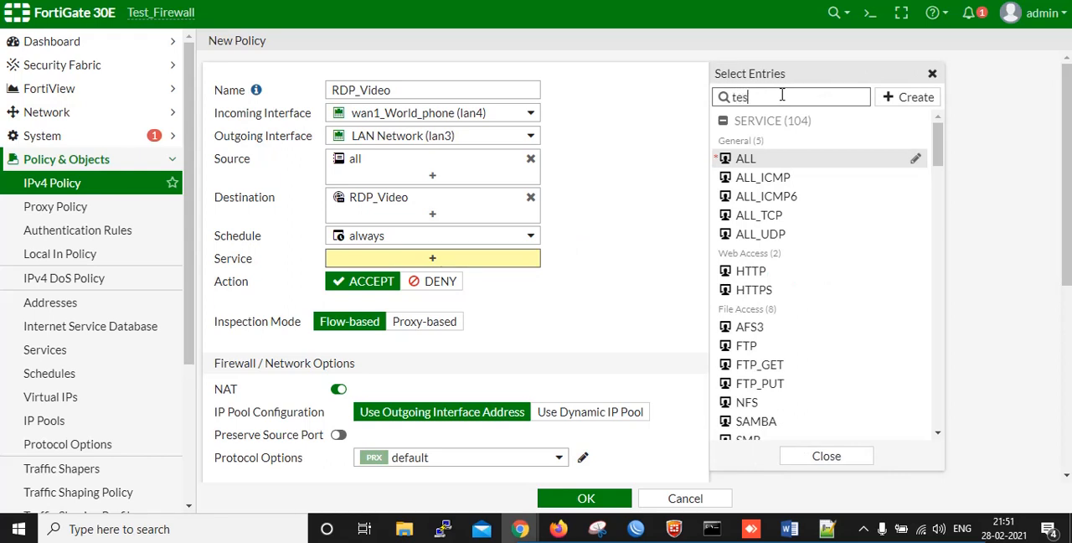
pyautogui.click(769, 161)
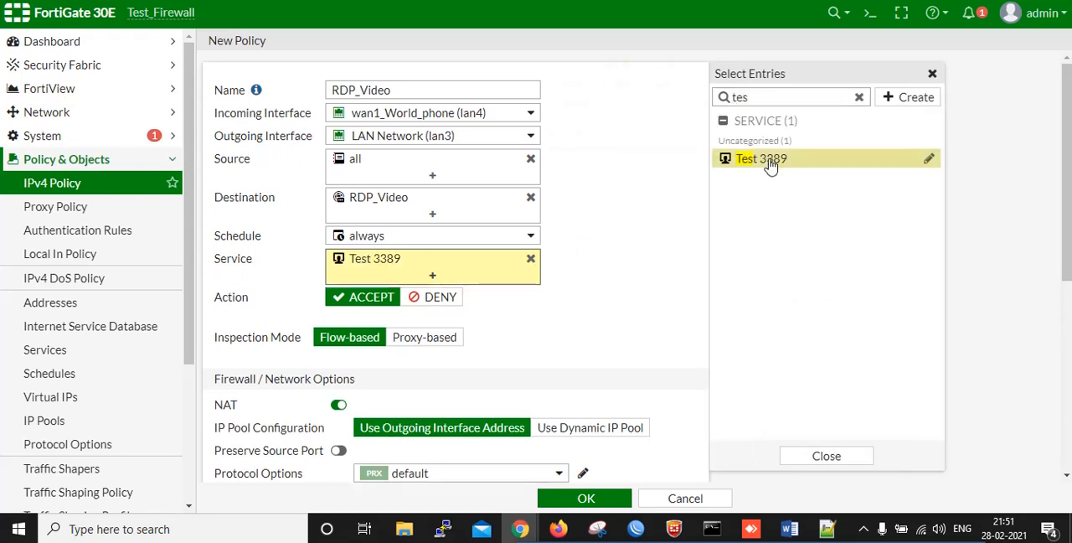
pyautogui.click(594, 251)
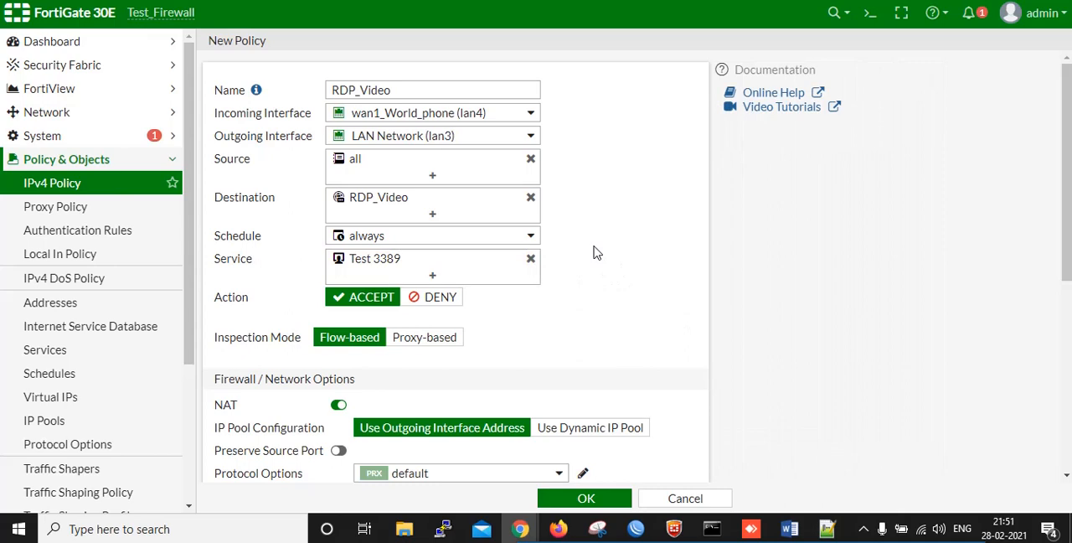
pyautogui.scroll(-5, 593, 251)
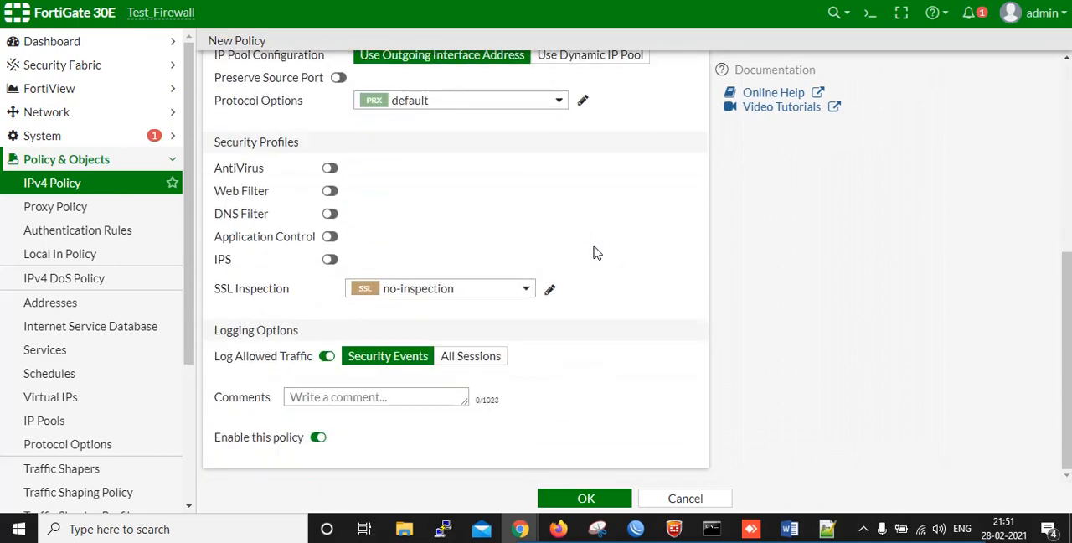
pyautogui.click(585, 498)
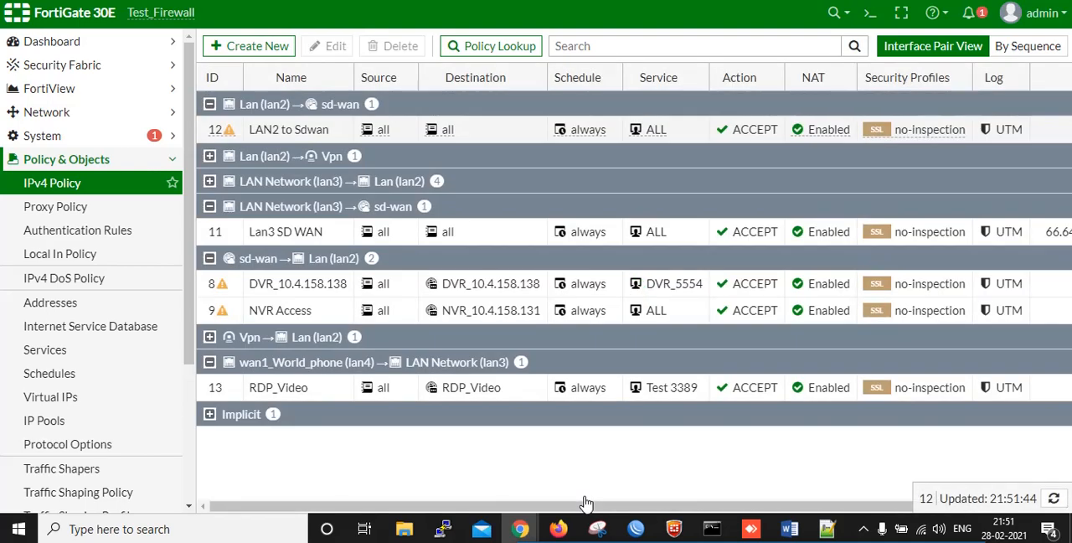
# Collapse all expanded interface-pair groups in the IPv4 policy list
pyautogui.click(209, 362)
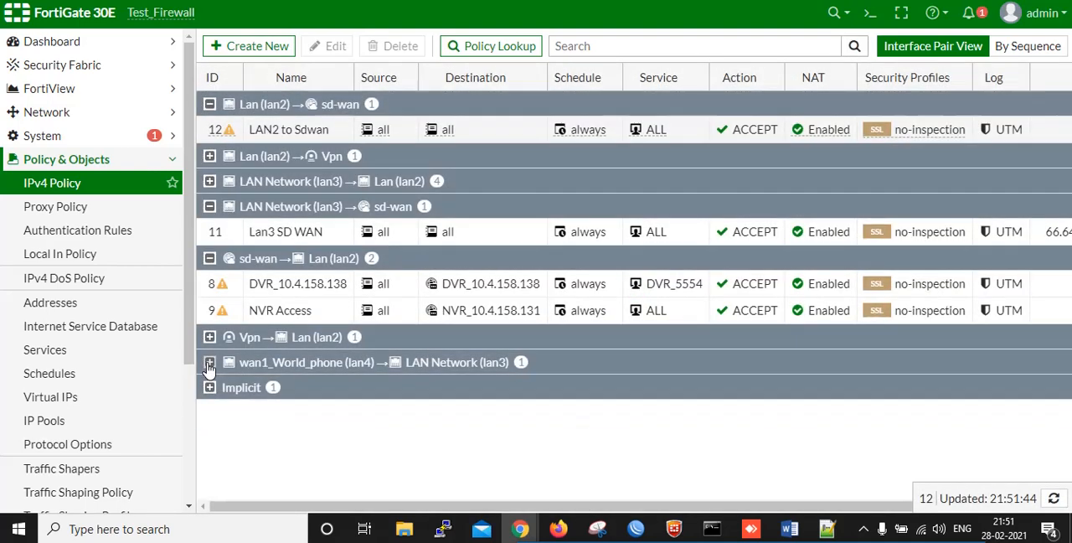
pyautogui.click(209, 258)
pyautogui.click(209, 206)
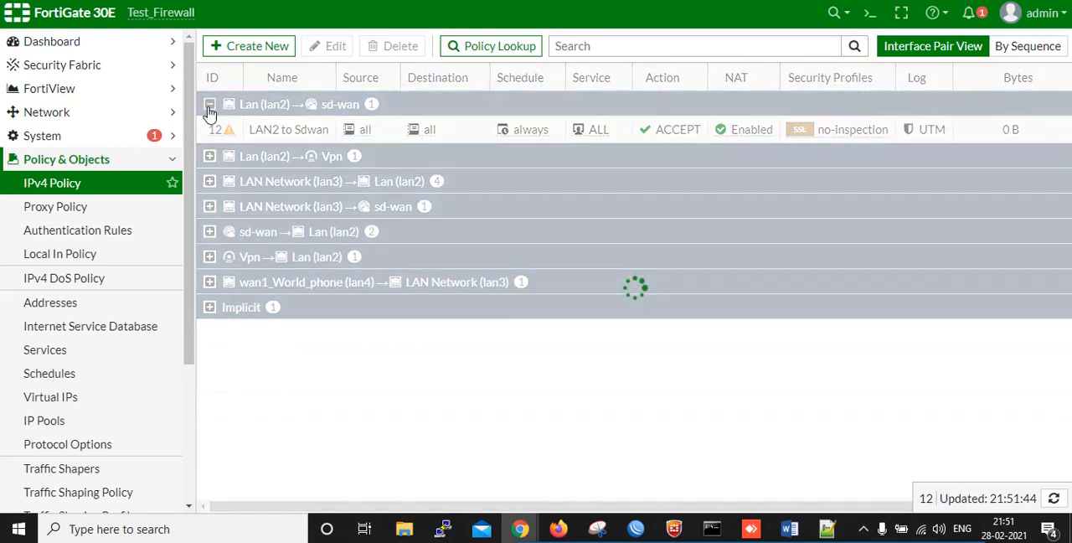
pyautogui.click(209, 104)
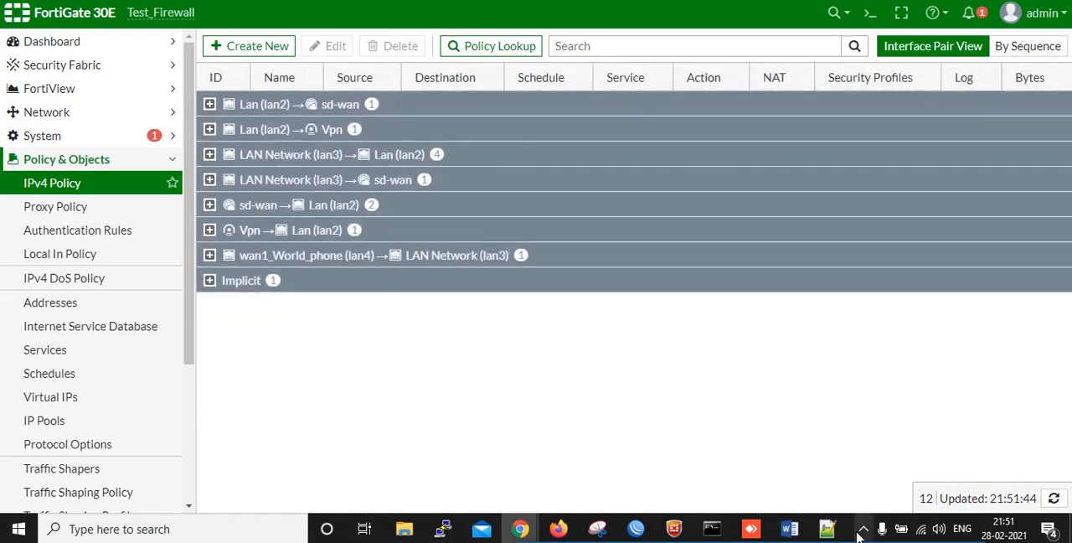
pyautogui.moveTo(846, 541); pyautogui.dragTo(834, 357)
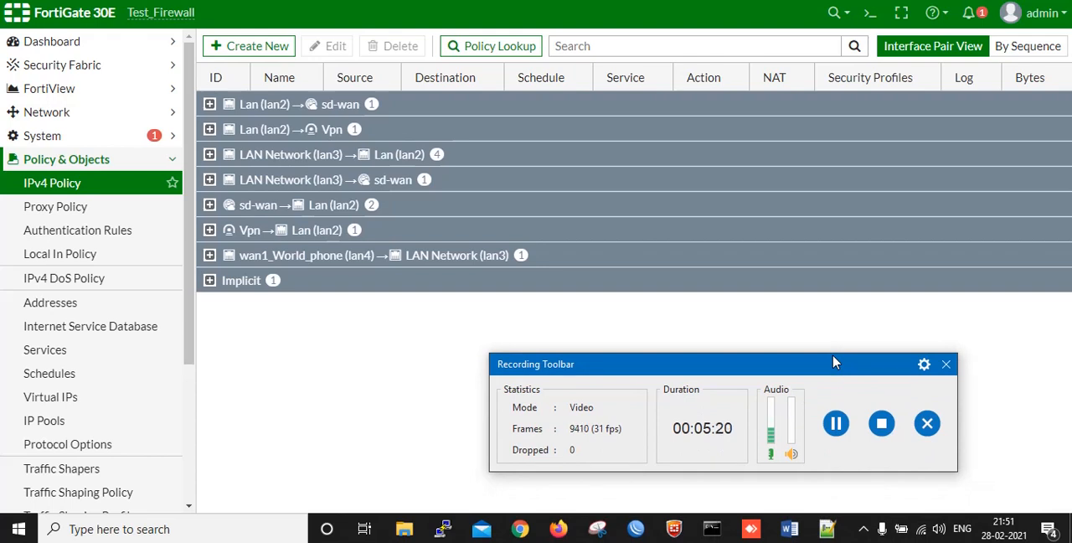